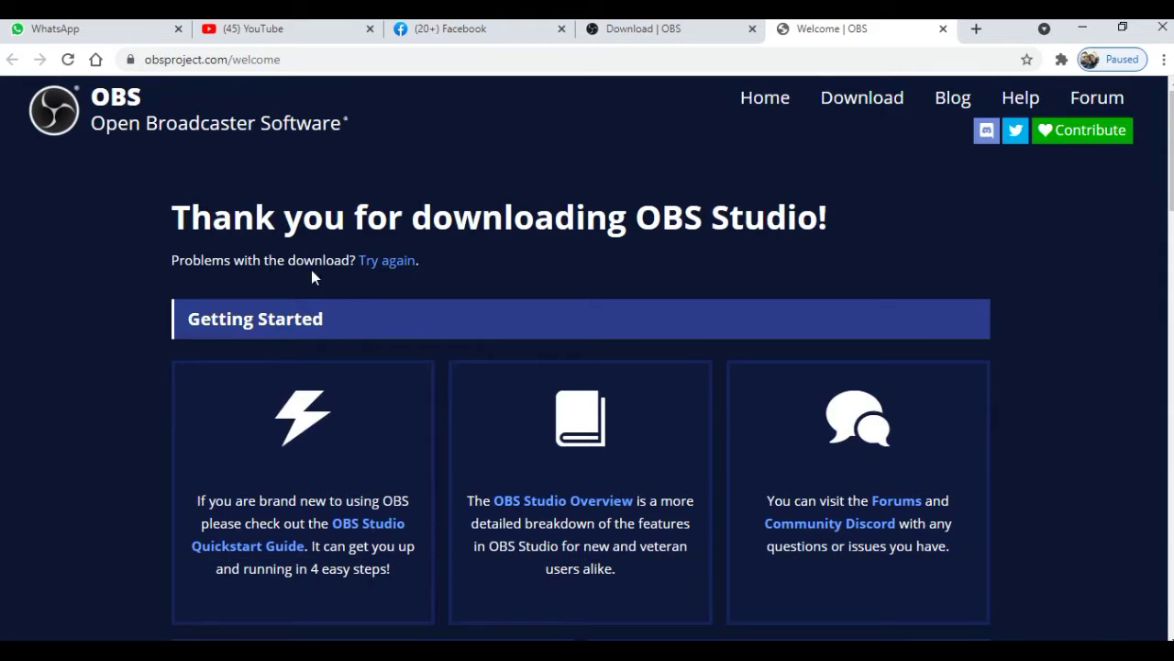
# Retry the OBS Studio download and run the downloaded installer with the browser window minimized.
pyautogui.click(405, 264)
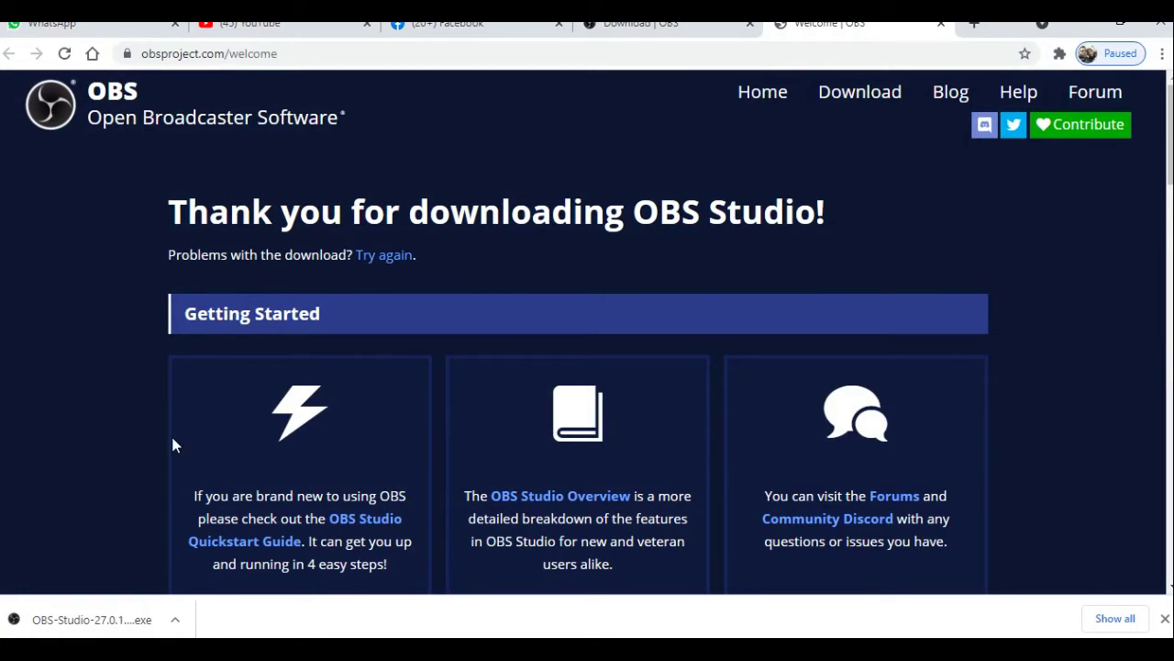
pyautogui.rightClick(81, 623)
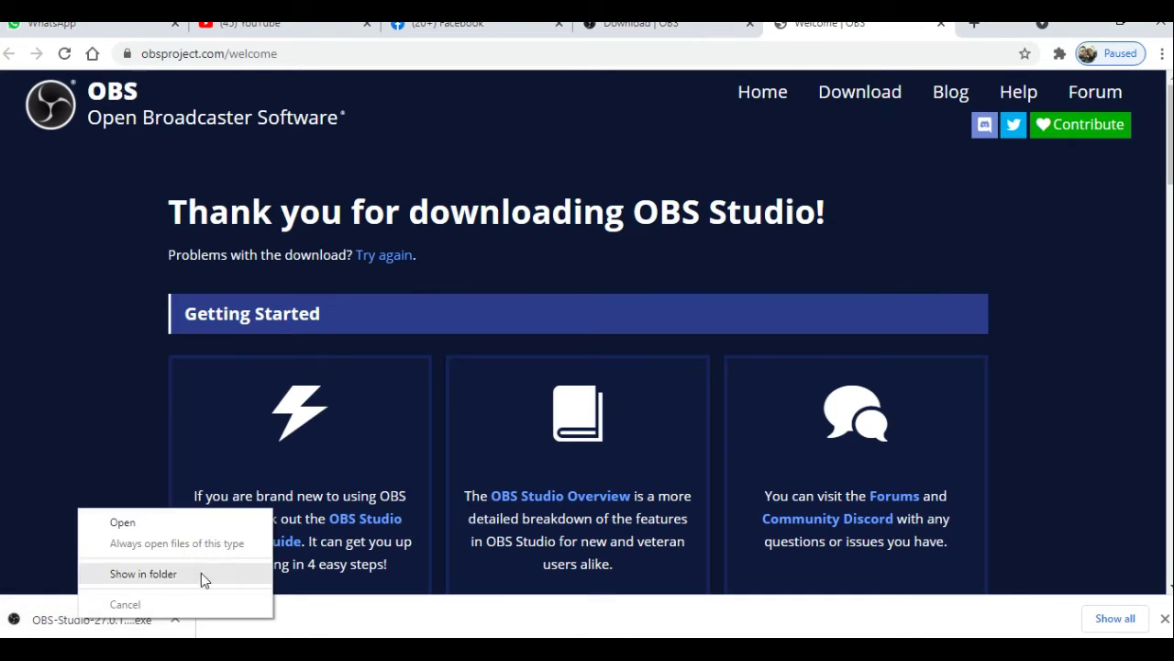
pyautogui.click(123, 522)
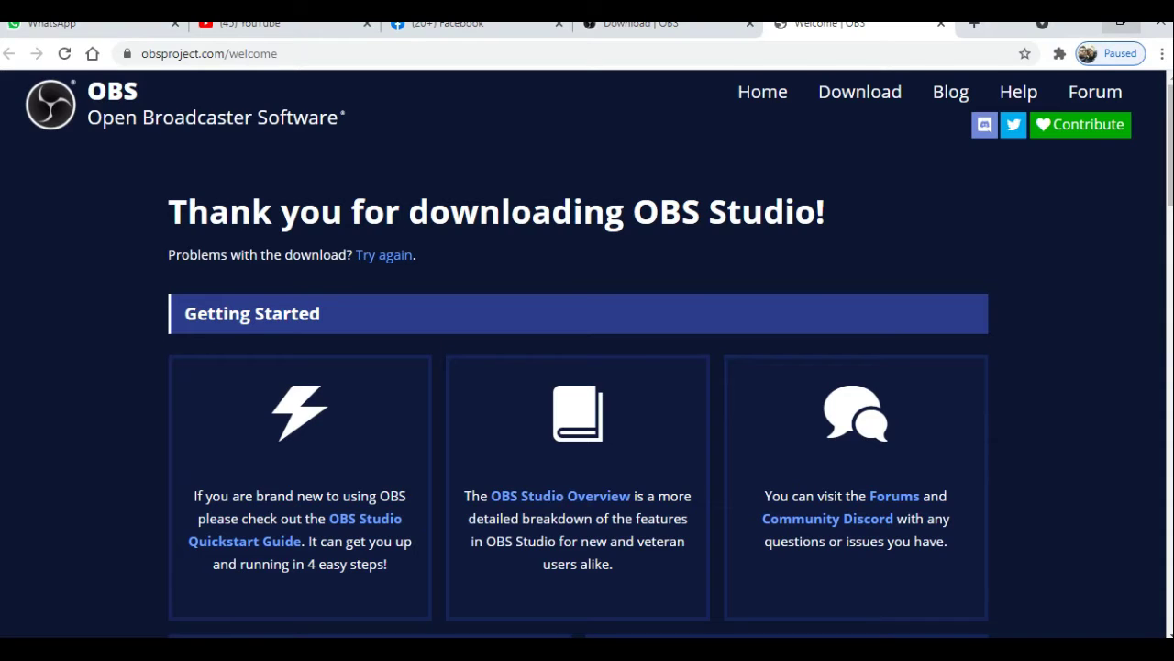
pyautogui.click(1082, 24)
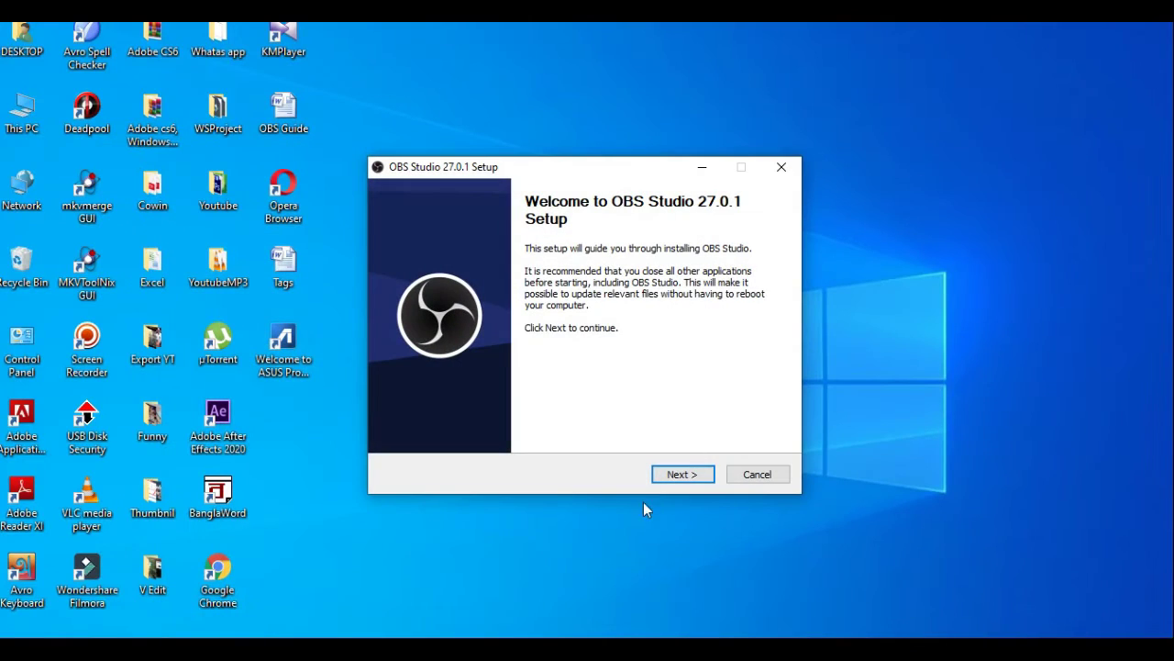
# Look up the downloaded OBS Studio installer in the Downloads folder on This PC and close the folder window.
pyautogui.doubleClick(26, 126)
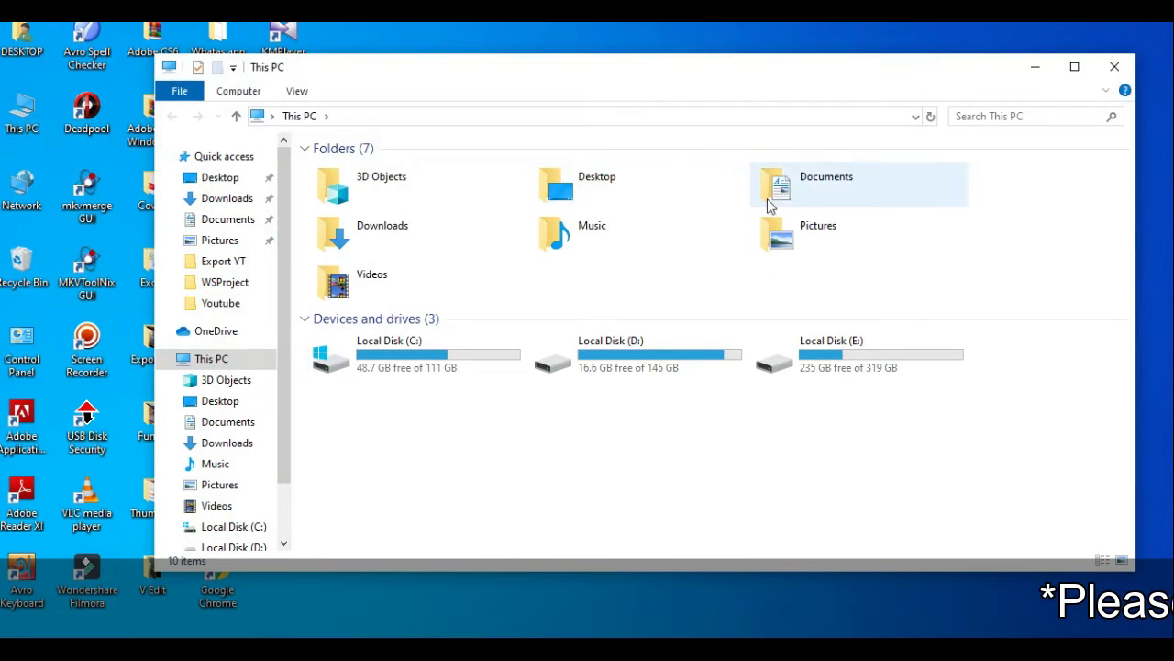
pyautogui.doubleClick(367, 230)
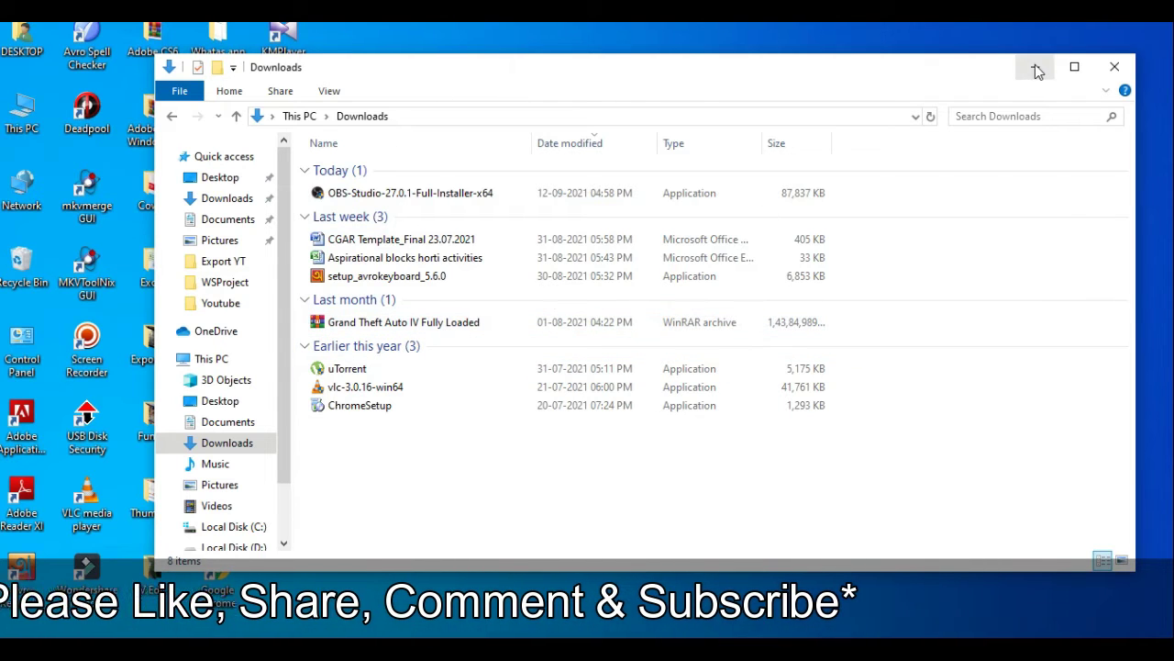
pyautogui.click(1115, 67)
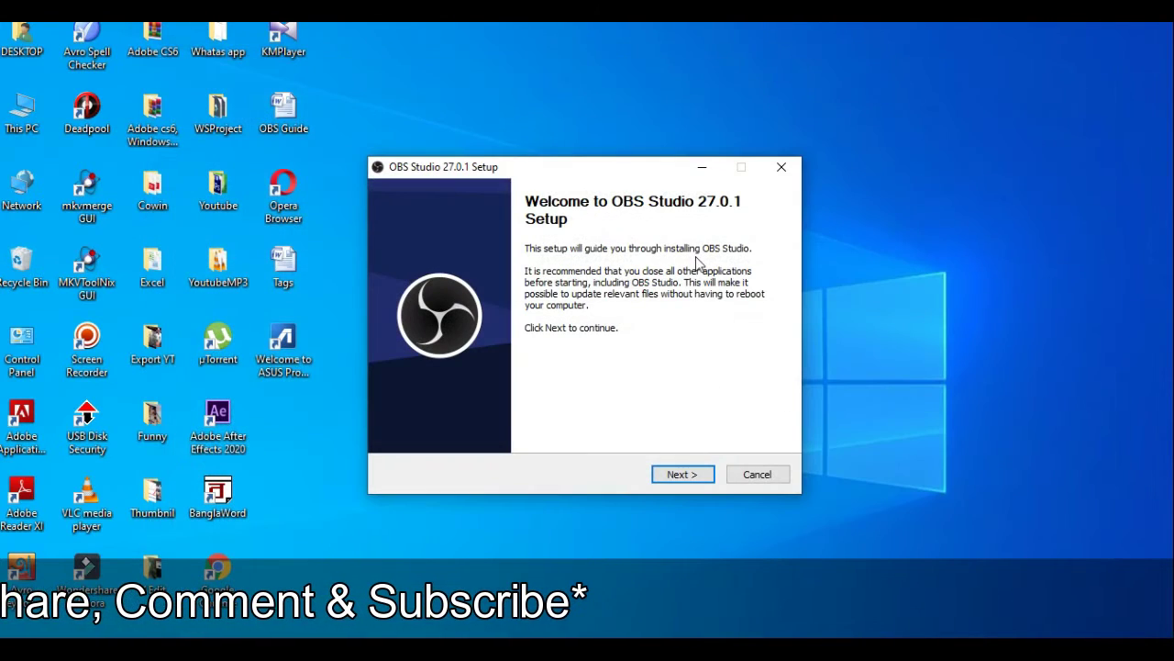
# Go through the setup's welcome page and license terms to reach the install location.
pyautogui.click(684, 477)
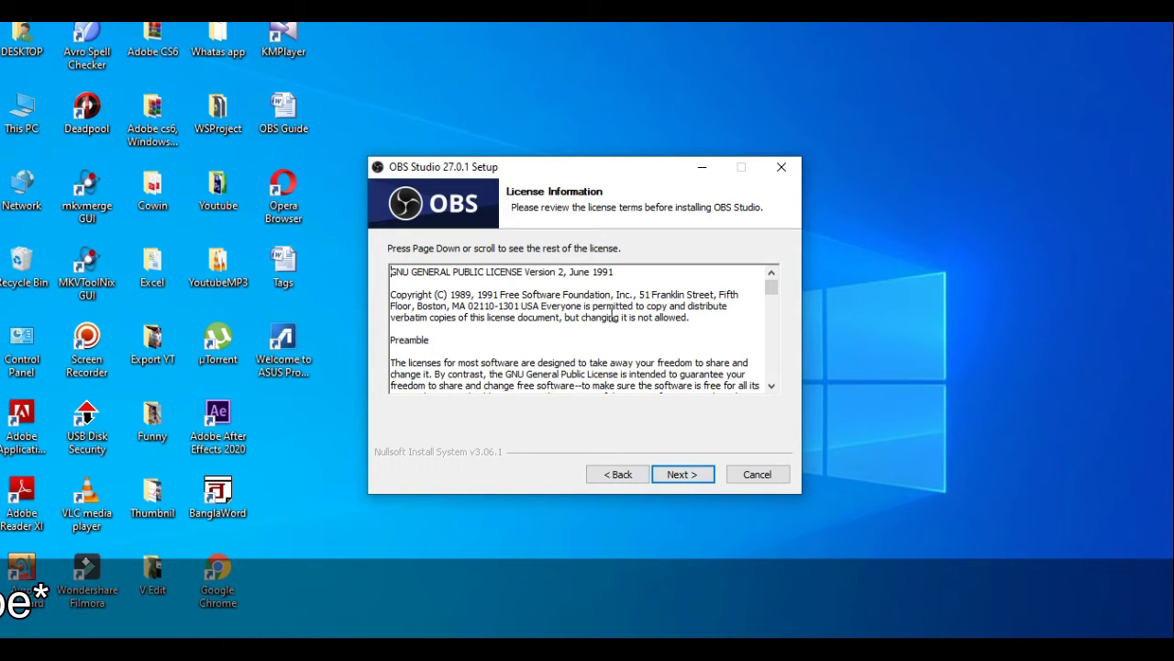
pyautogui.moveTo(773, 292); pyautogui.dragTo(771, 375)
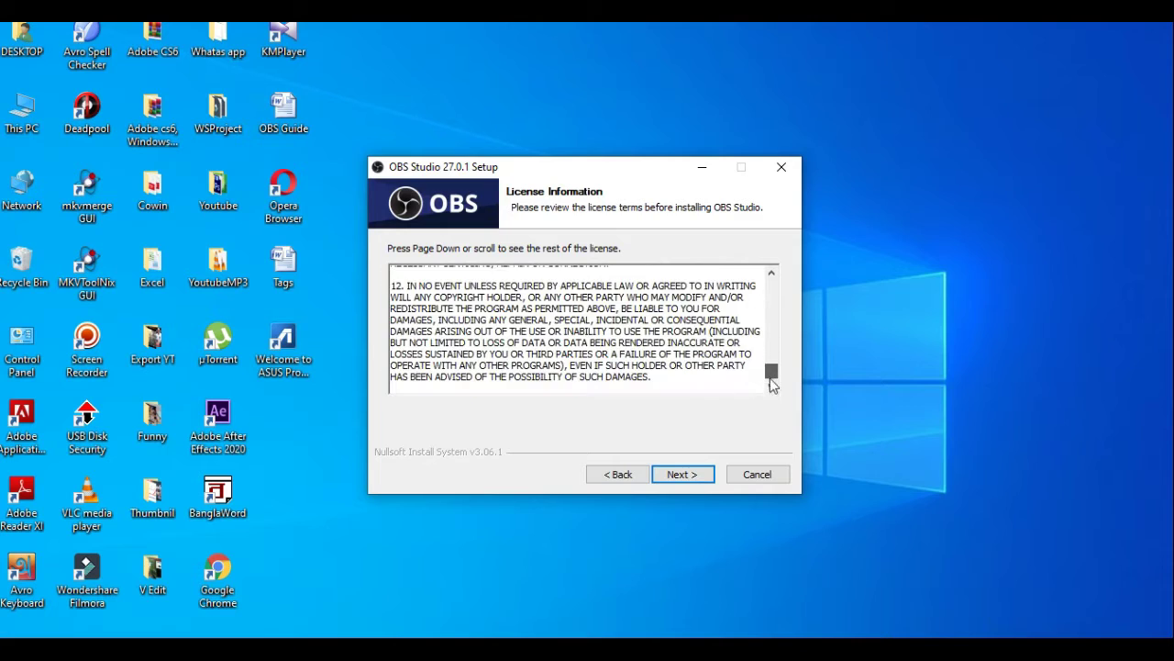
pyautogui.click(686, 477)
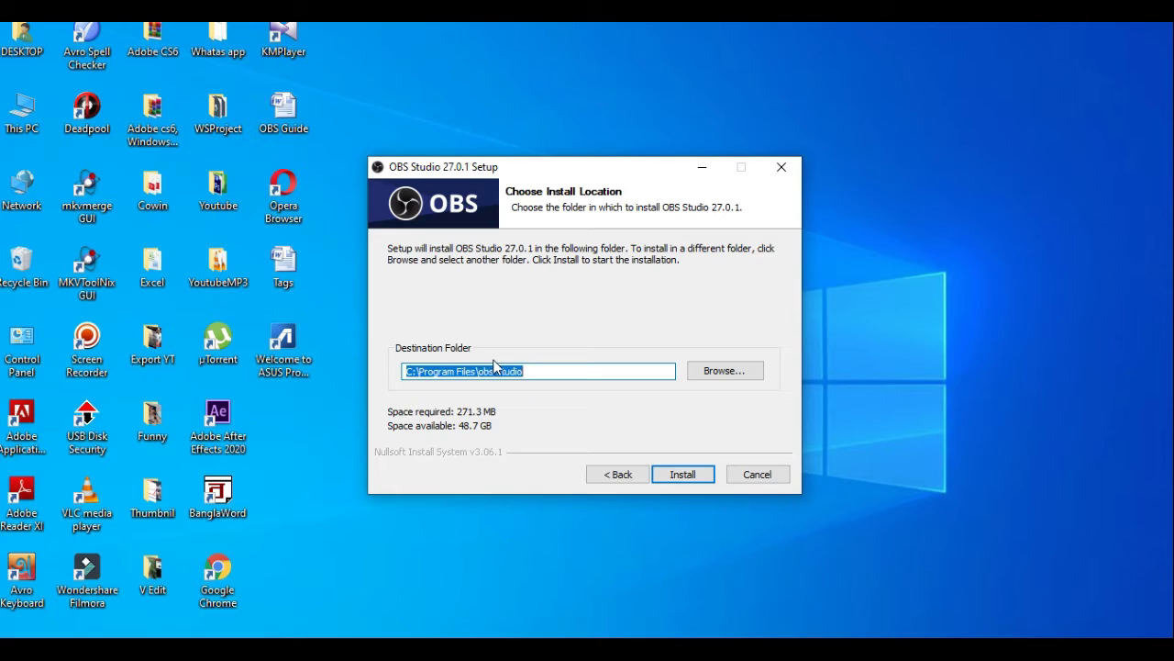
# Install OBS Studio into C:\Users\DESKTOP\obs-studio and finish the setup with Launch OBS Studio 27.0.1 enabled.
pyautogui.click(737, 376)
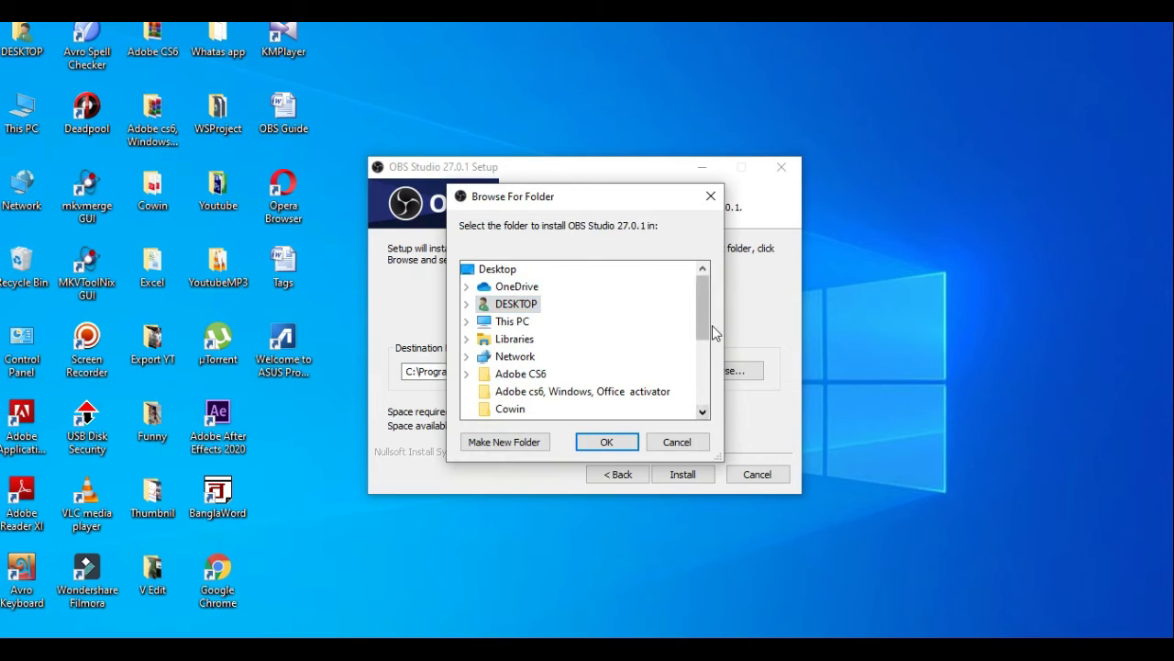
pyautogui.moveTo(707, 293); pyautogui.dragTo(707, 359)
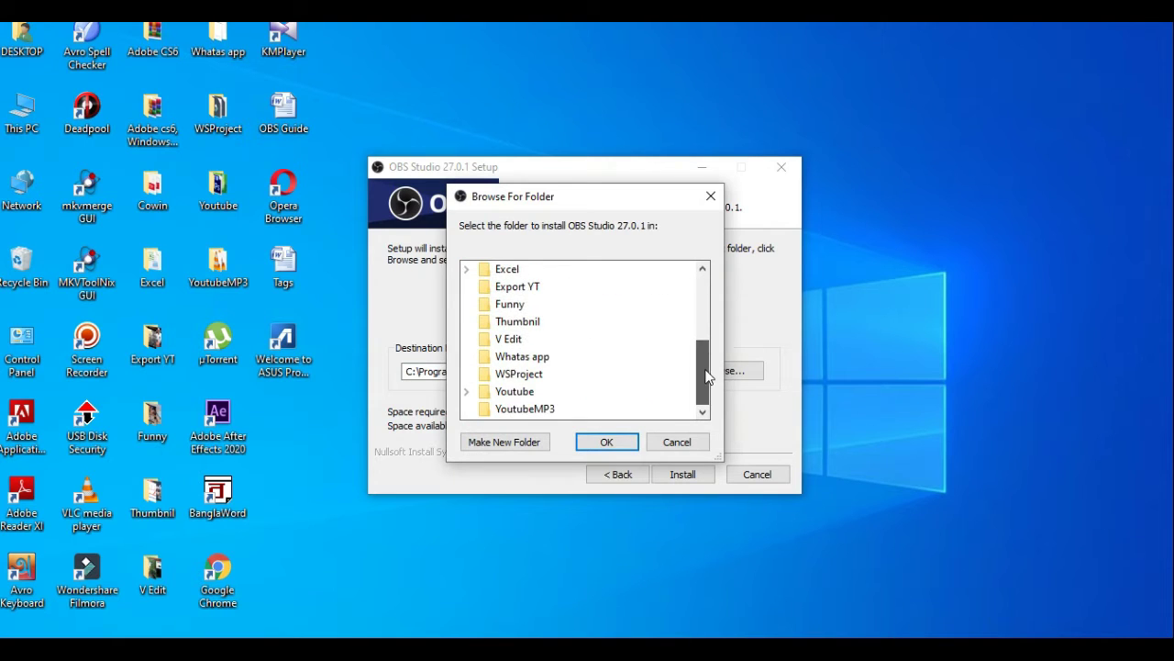
pyautogui.click(606, 441)
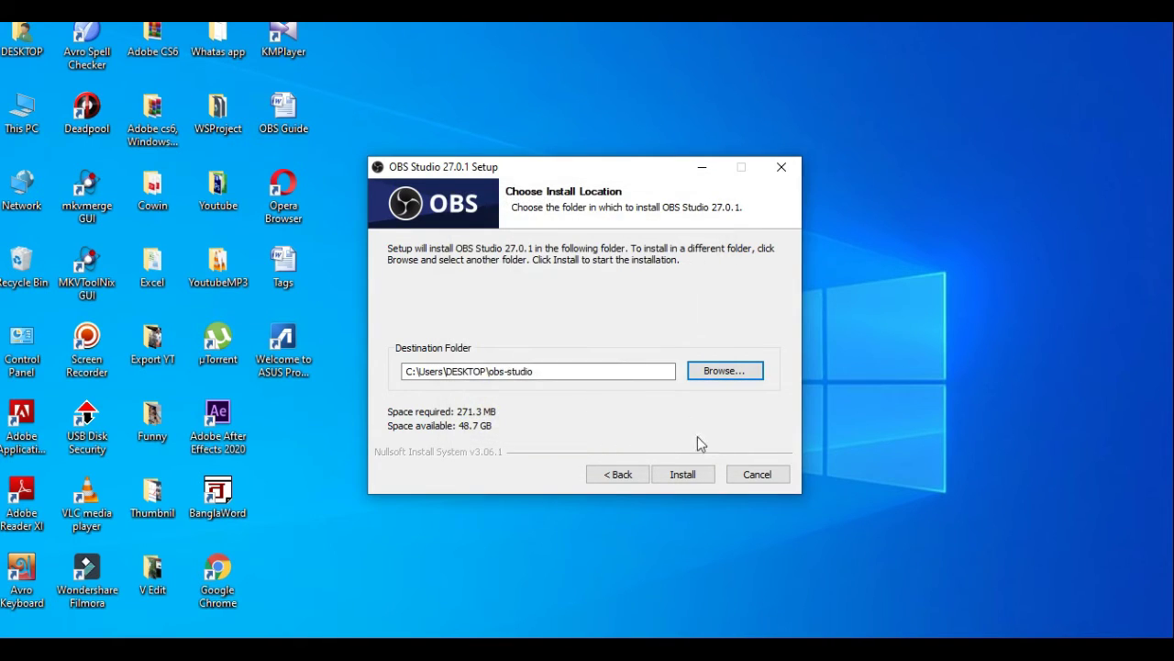
pyautogui.click(677, 476)
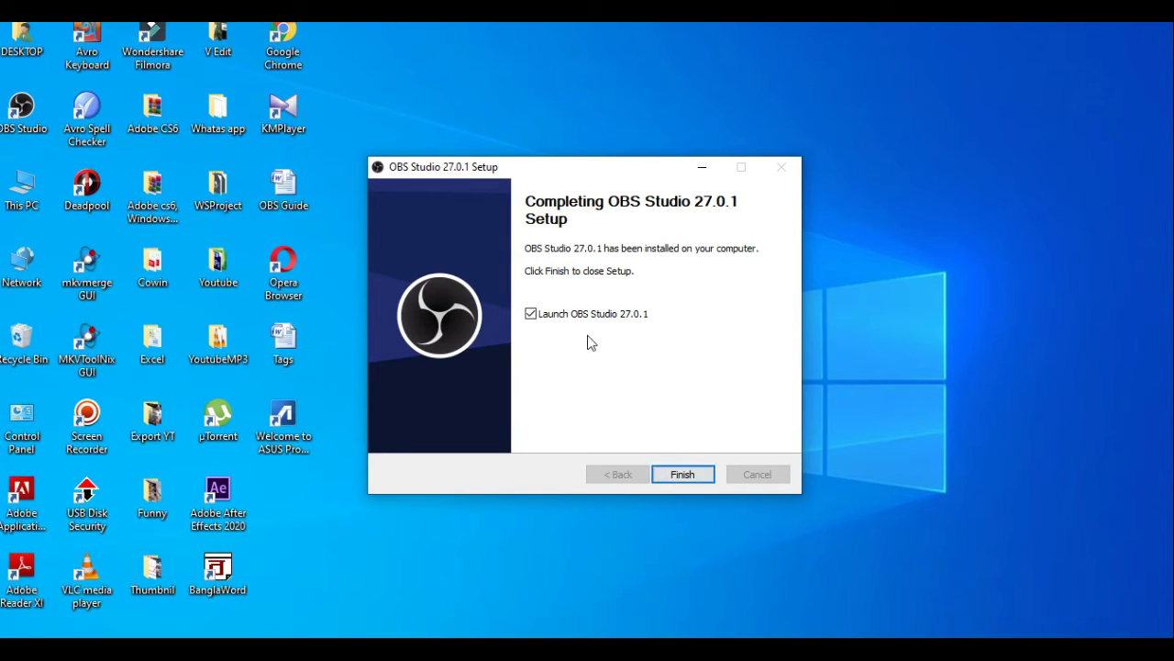
pyautogui.click(682, 475)
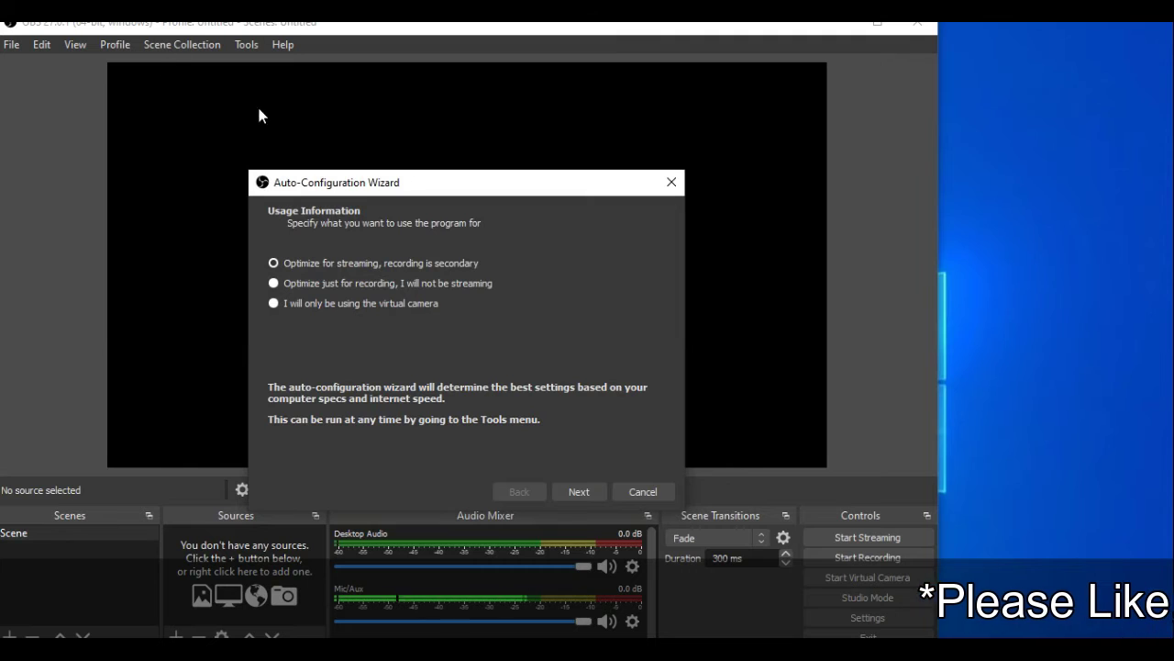
# Choose "Optimize for streaming, recording is secondary" in the Auto-Configuration Wizard and continue to the video settings.
pyautogui.click(876, 27)
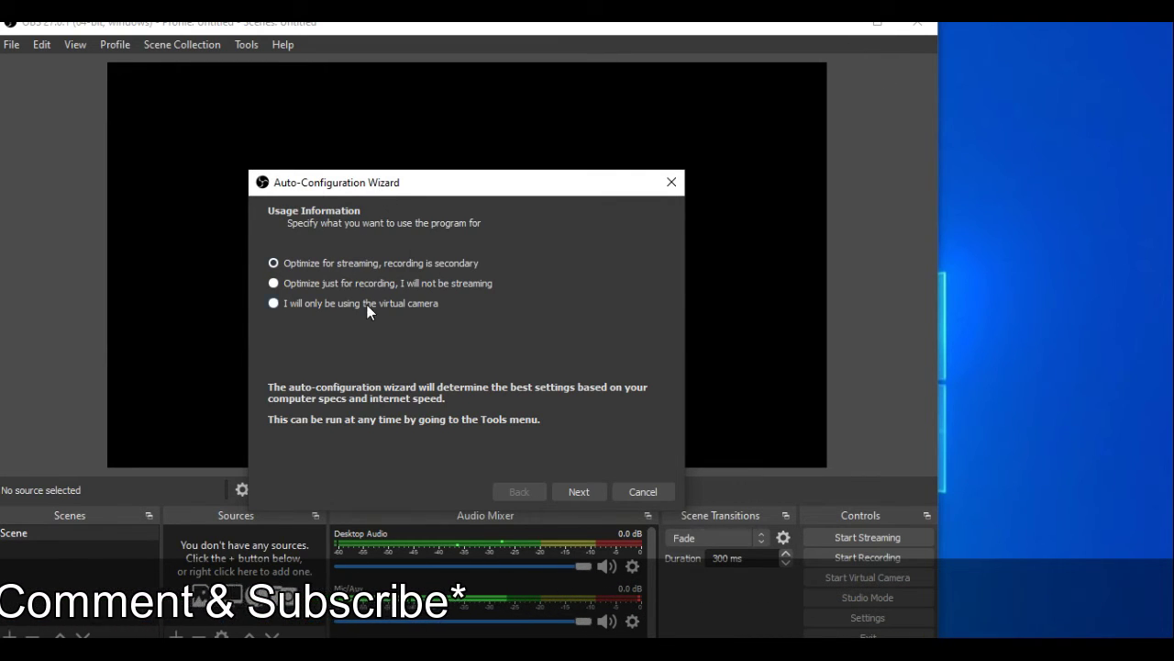
pyautogui.click(305, 265)
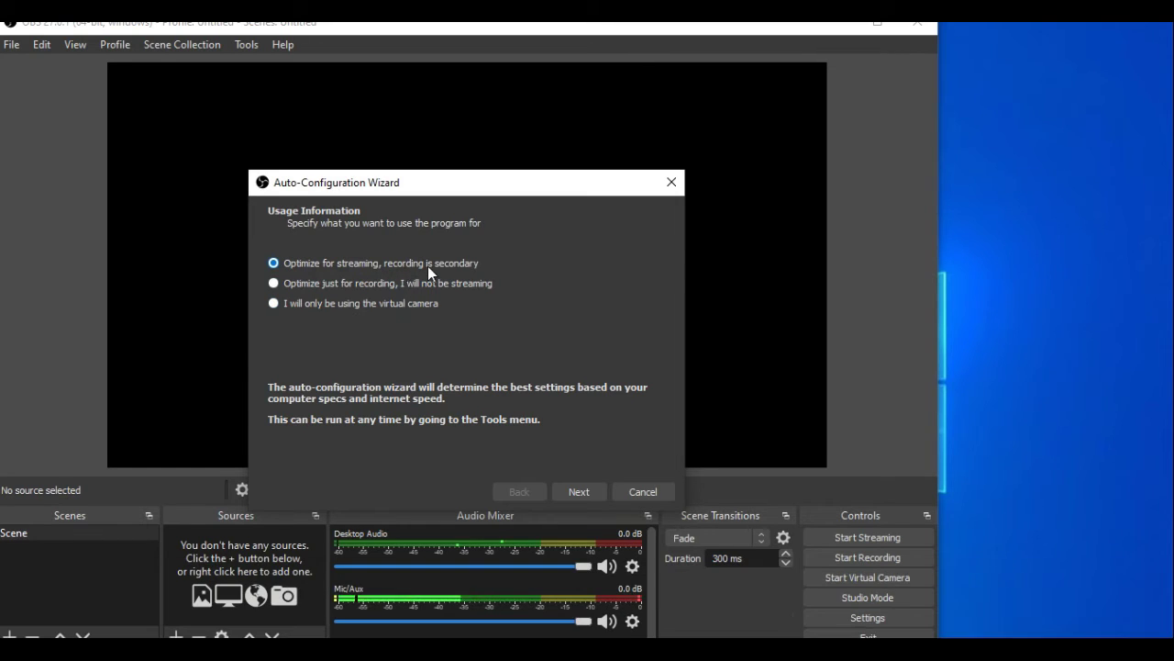
pyautogui.click(273, 263)
pyautogui.click(272, 263)
pyautogui.click(579, 493)
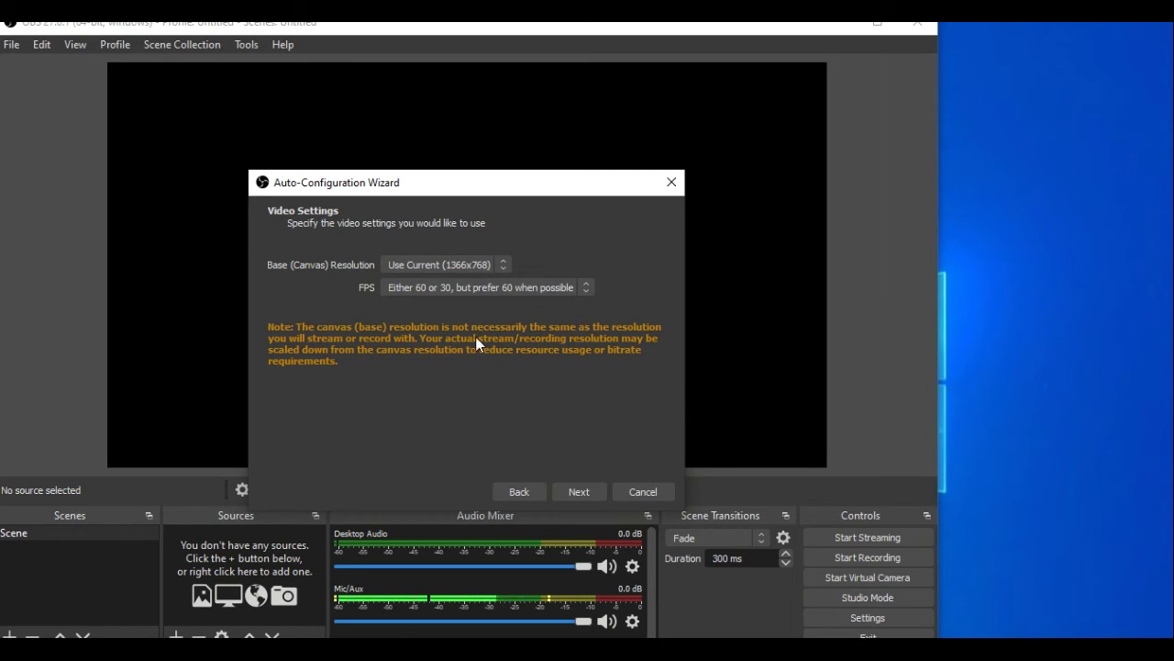
# Check the base canvas resolution and FPS choices, keep the current selections and continue to the stream information.
pyautogui.click(504, 268)
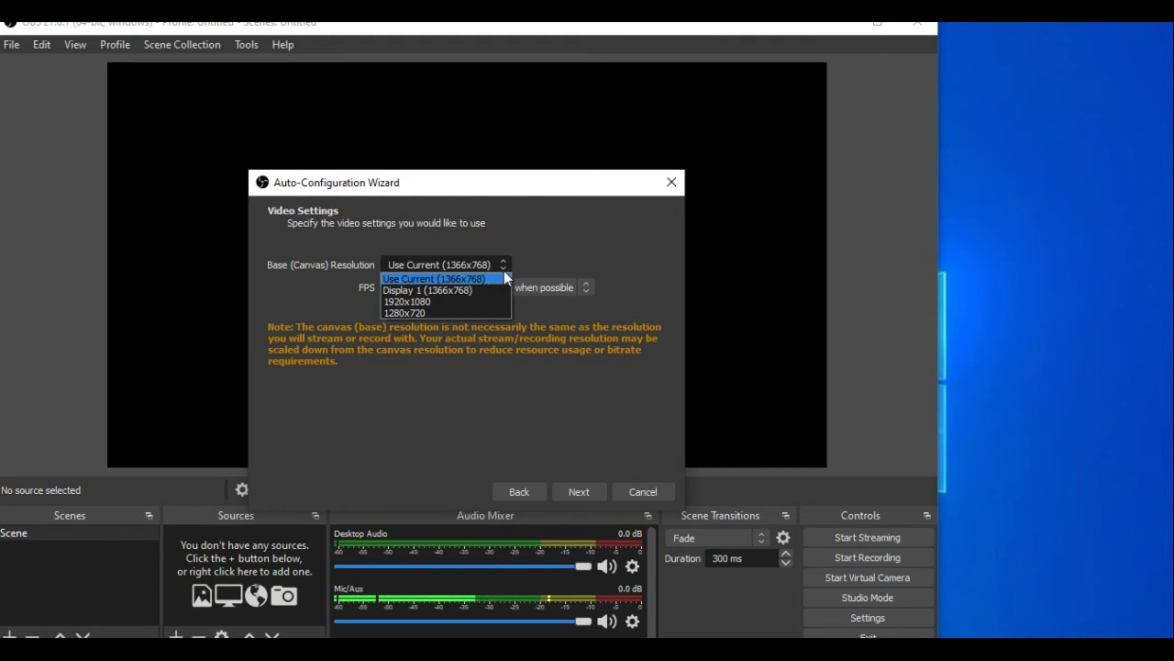
pyautogui.click(504, 266)
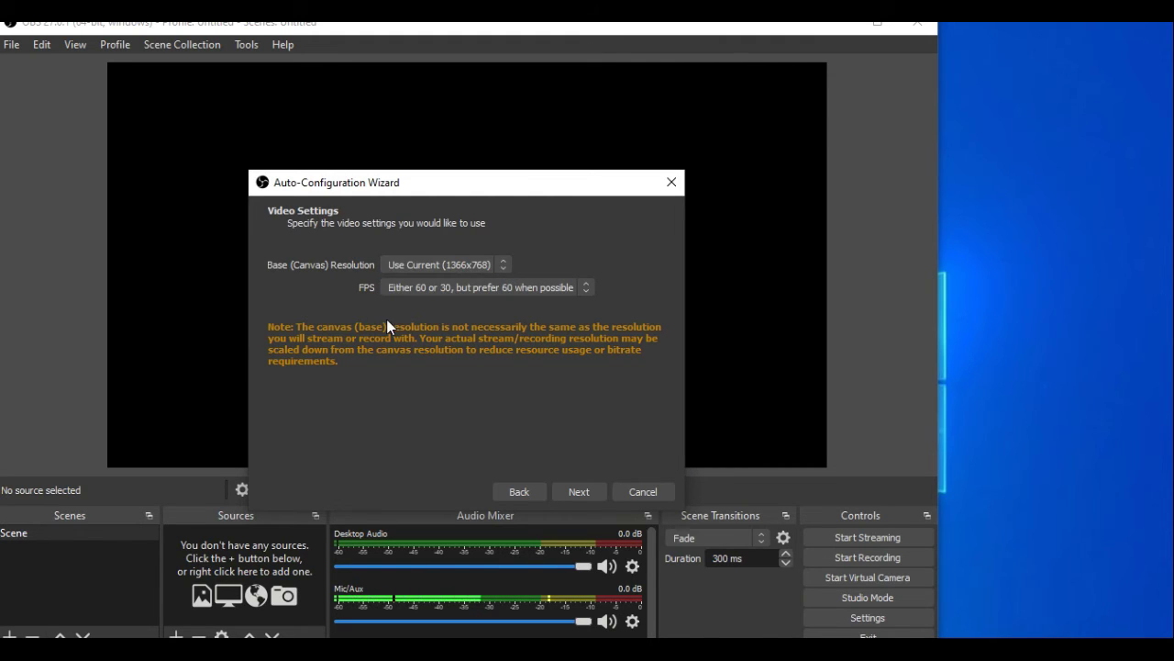
pyautogui.click(588, 291)
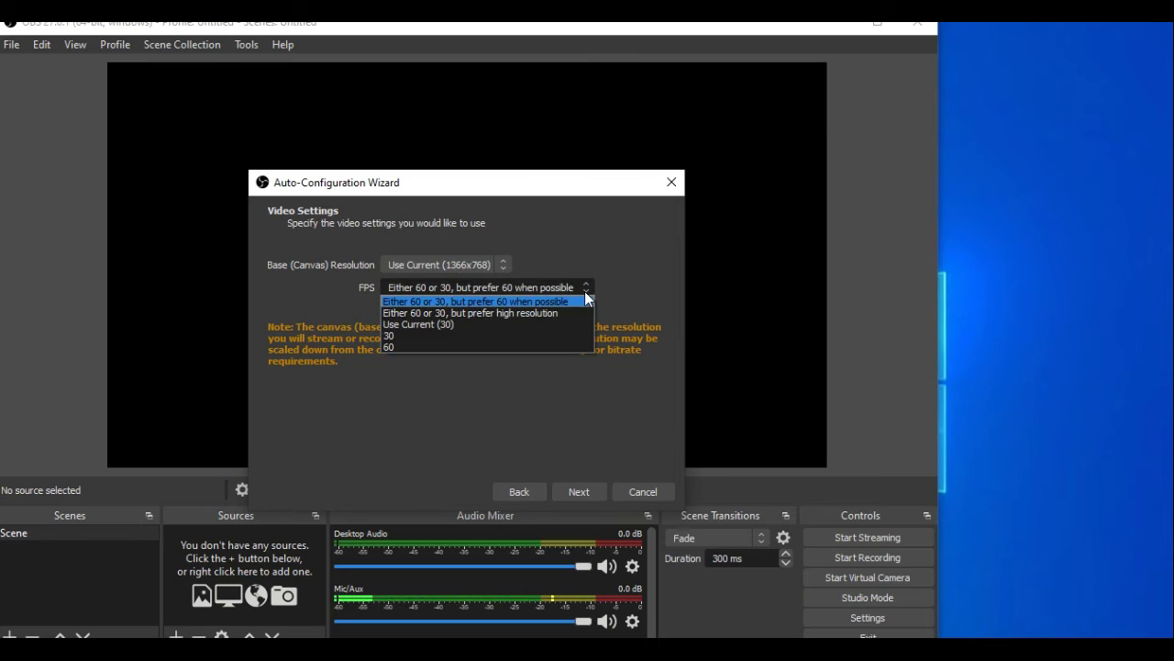
pyautogui.click(585, 292)
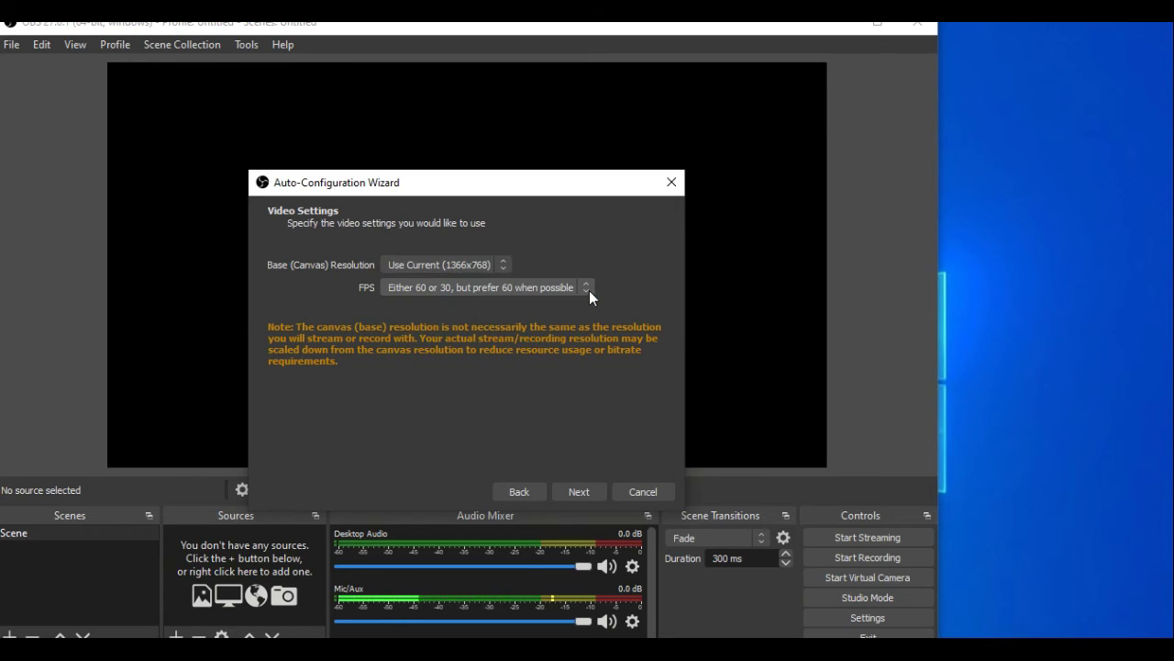
pyautogui.click(573, 493)
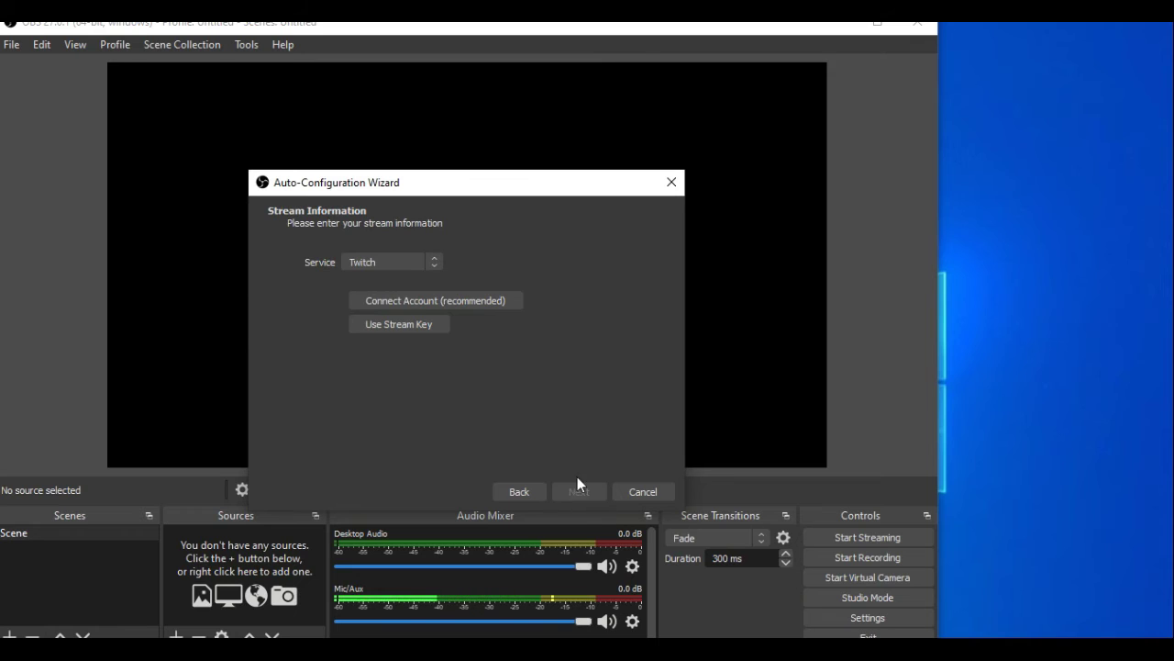
# Set the streaming service to Facebook Live and place the cursor in the empty stream key field.
pyautogui.click(436, 265)
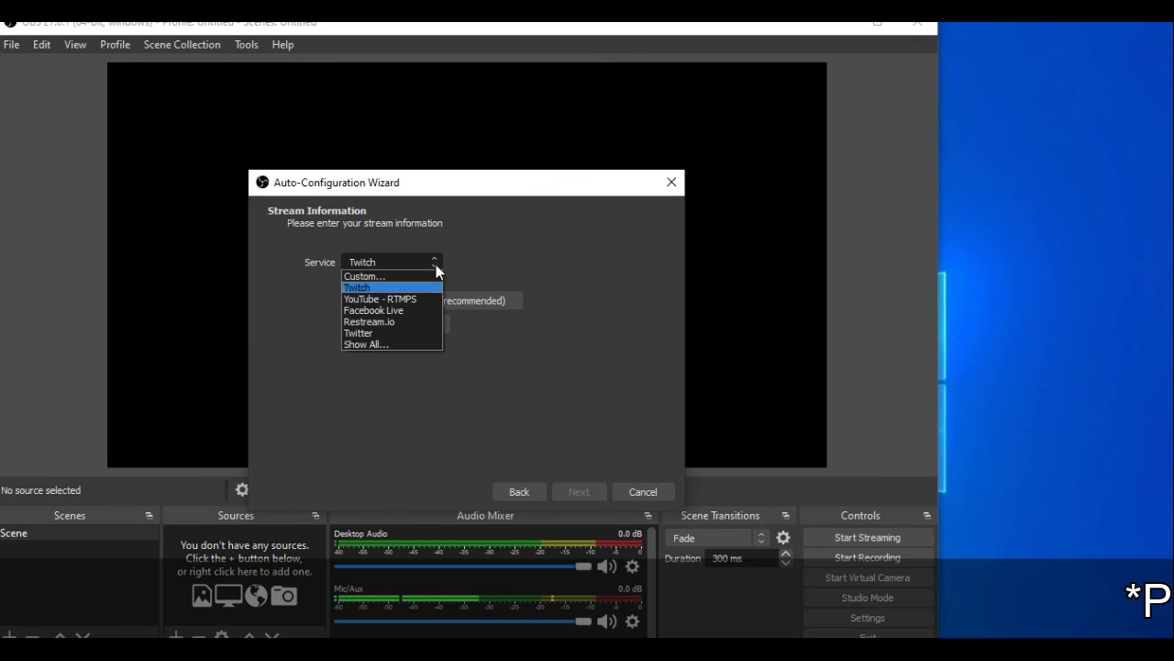
pyautogui.click(398, 310)
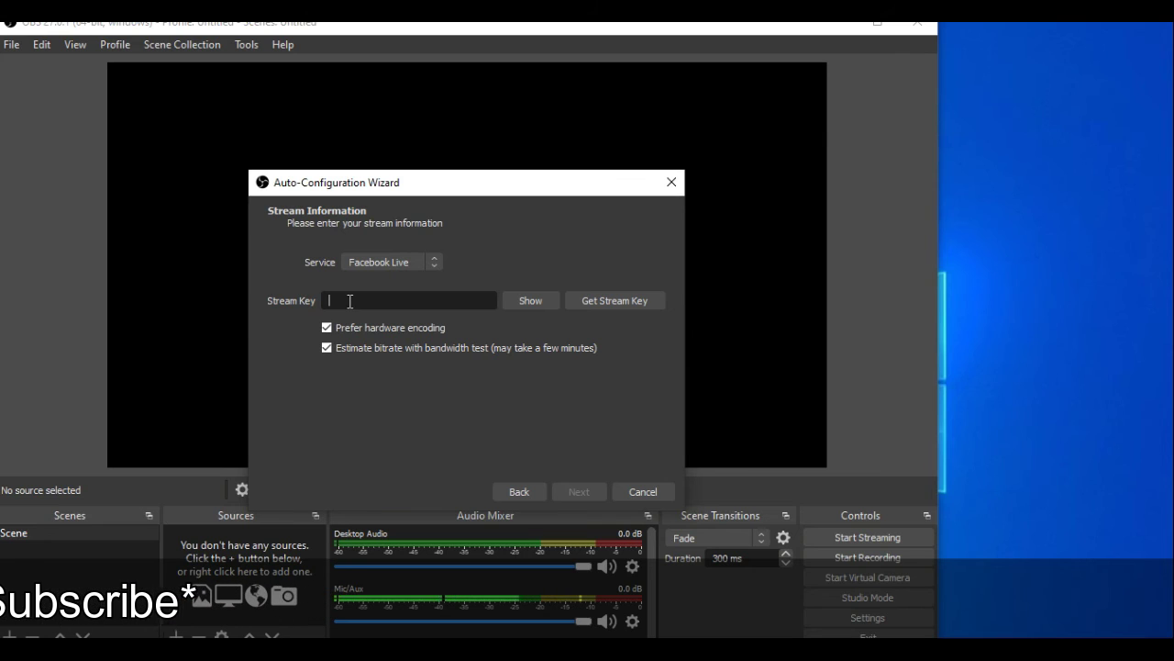
pyautogui.click(349, 301)
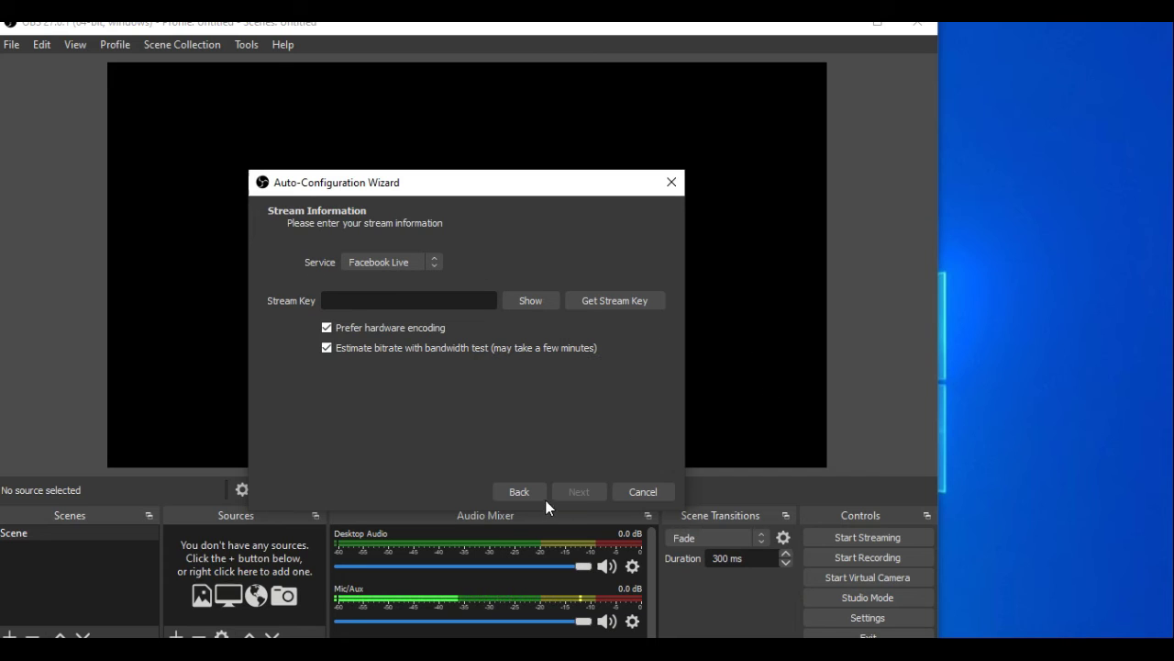
# Revisit the wizard's video settings and stream information pages, and cancel the Auto-Configuration Wizard.
pyautogui.click(519, 491)
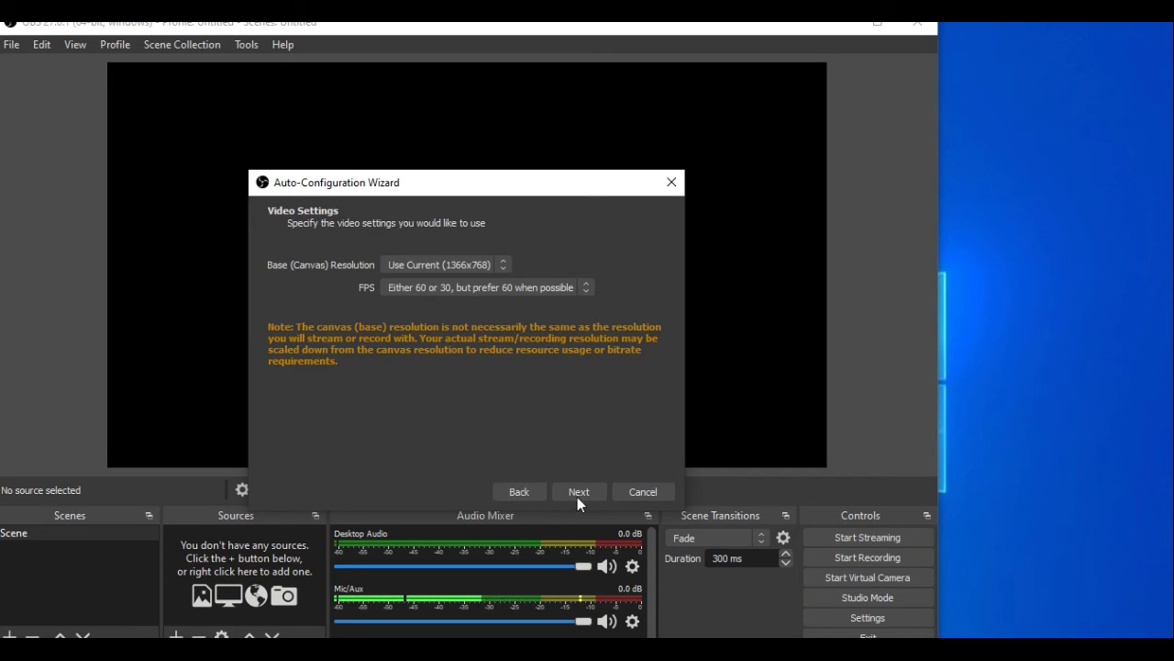
pyautogui.click(576, 495)
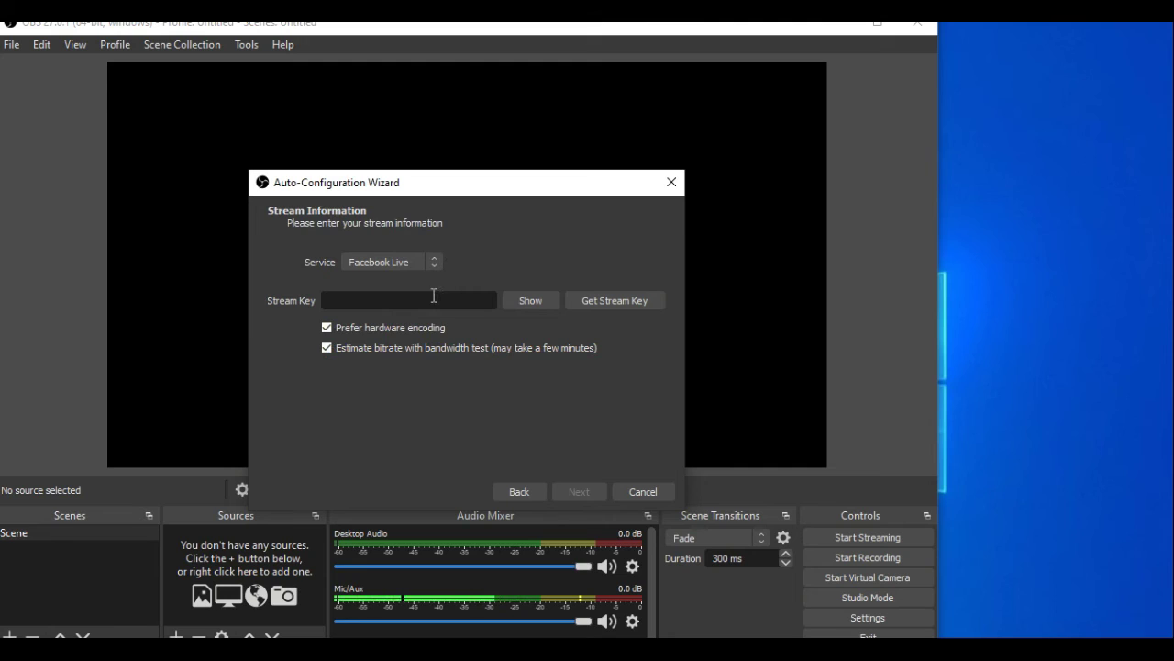
pyautogui.click(366, 307)
pyautogui.click(641, 490)
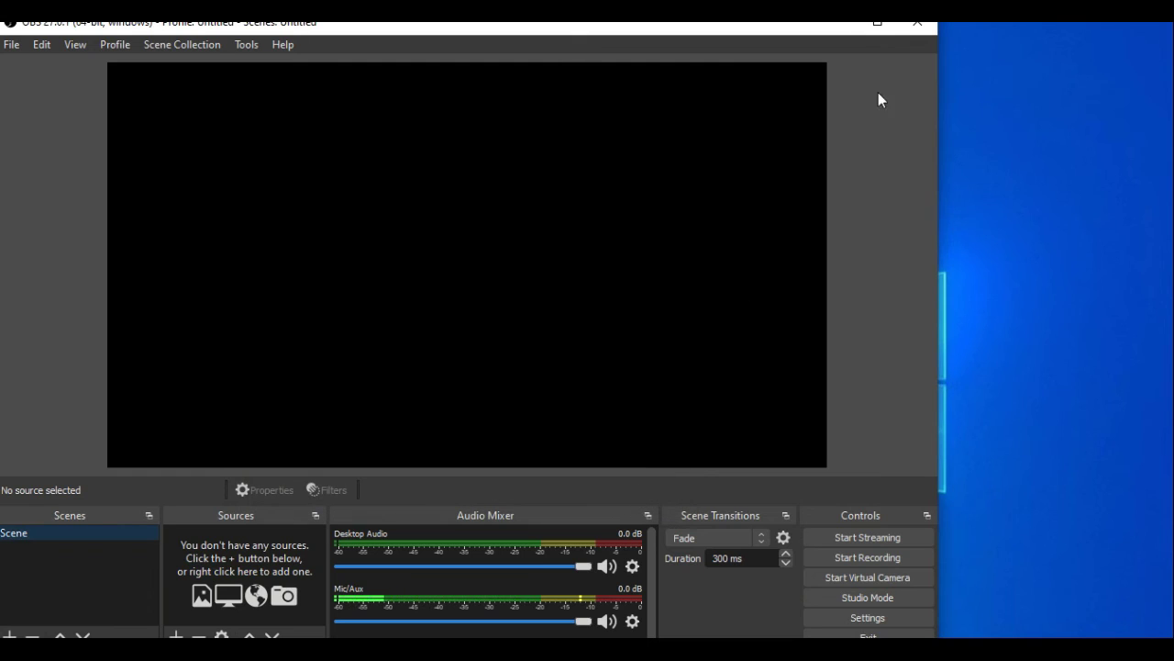
# Maximize the OBS window and view the source types that can be added, without adding one.
pyautogui.click(879, 28)
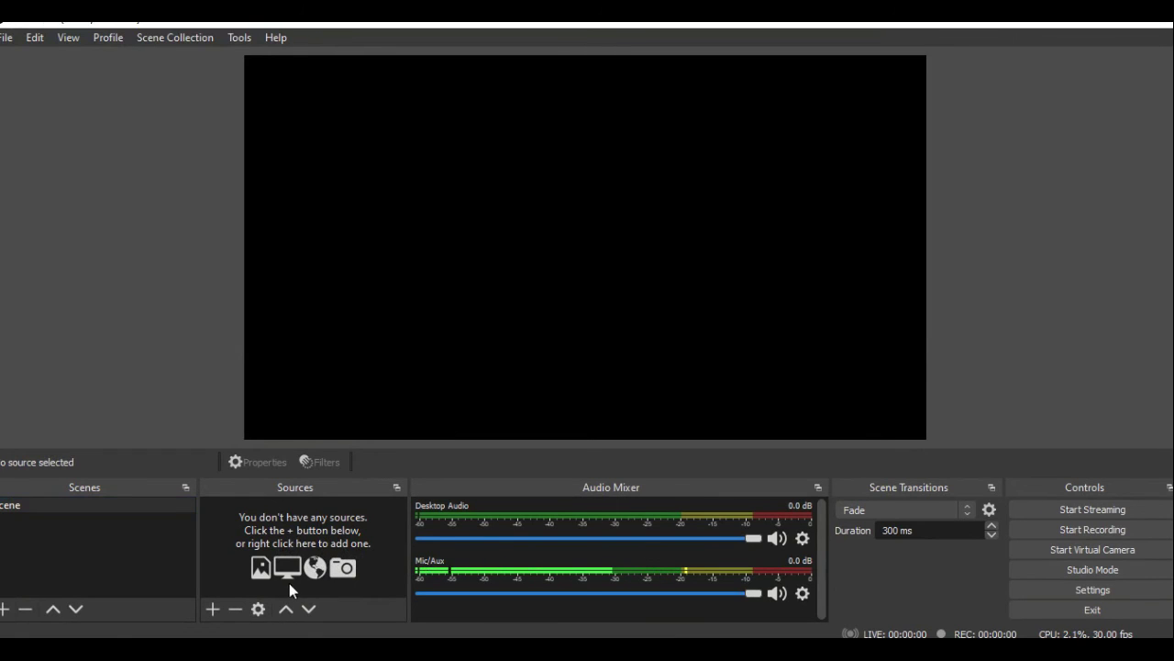
pyautogui.click(214, 609)
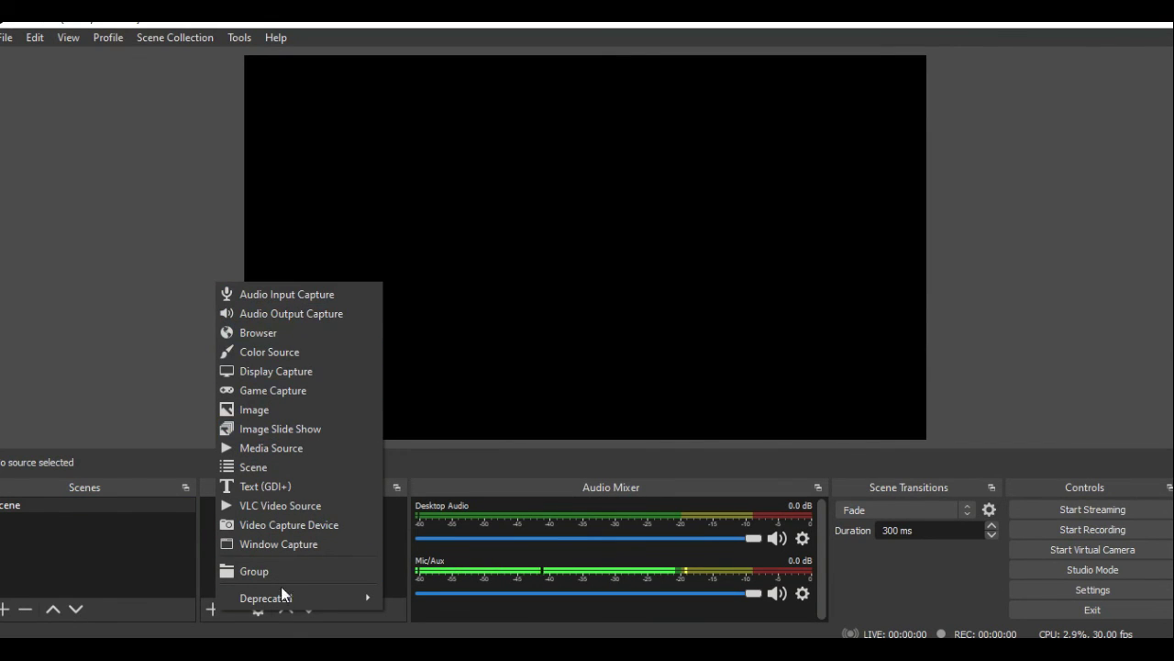
pyautogui.click(149, 252)
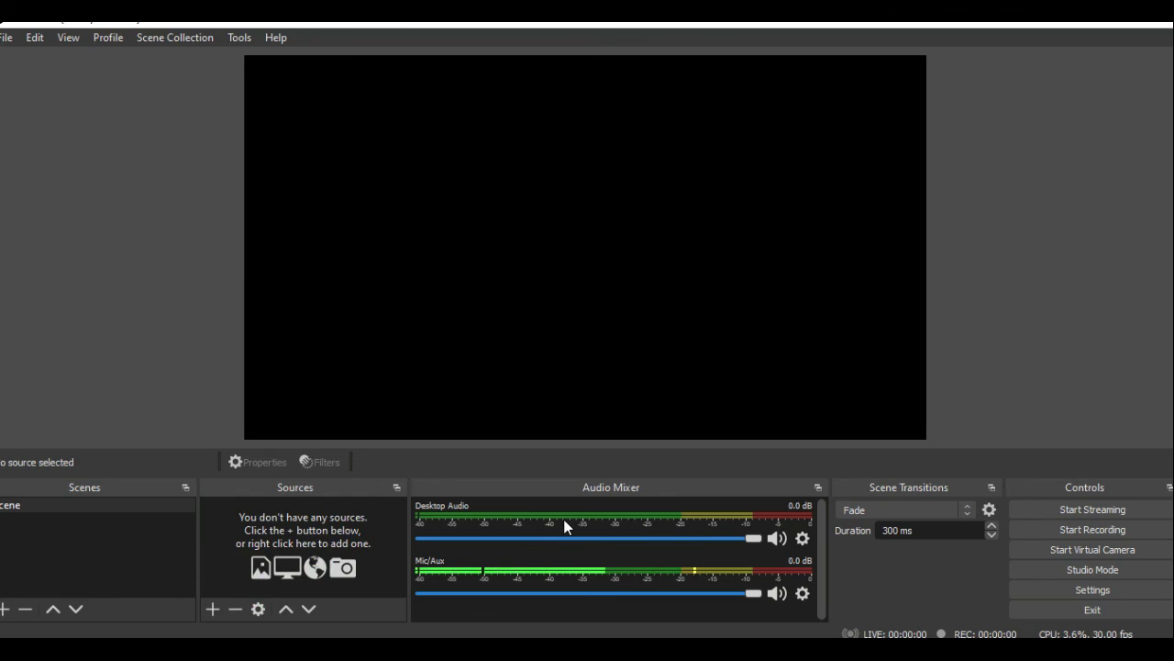